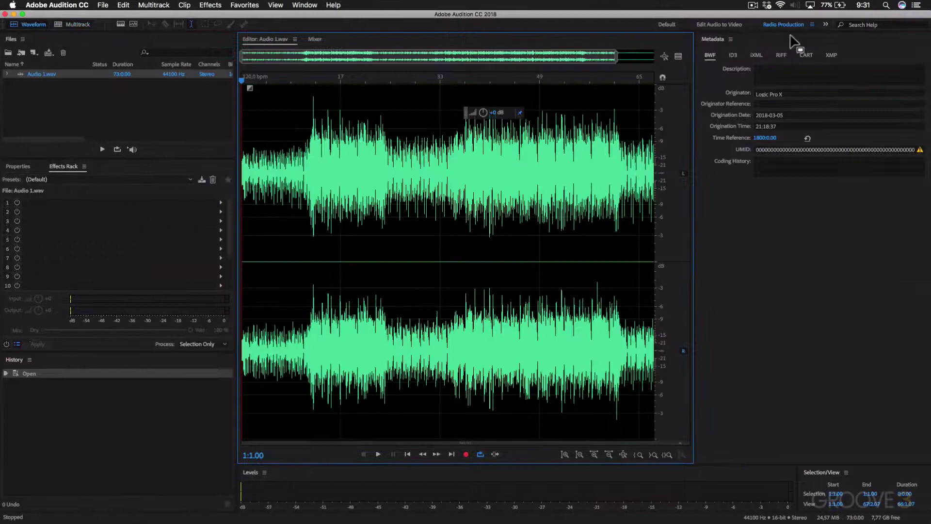
Lengthen the fade-in on Audio 1.wav and move 04 CrashSwell earlier to widen its crossfade.
left_click(825, 25)
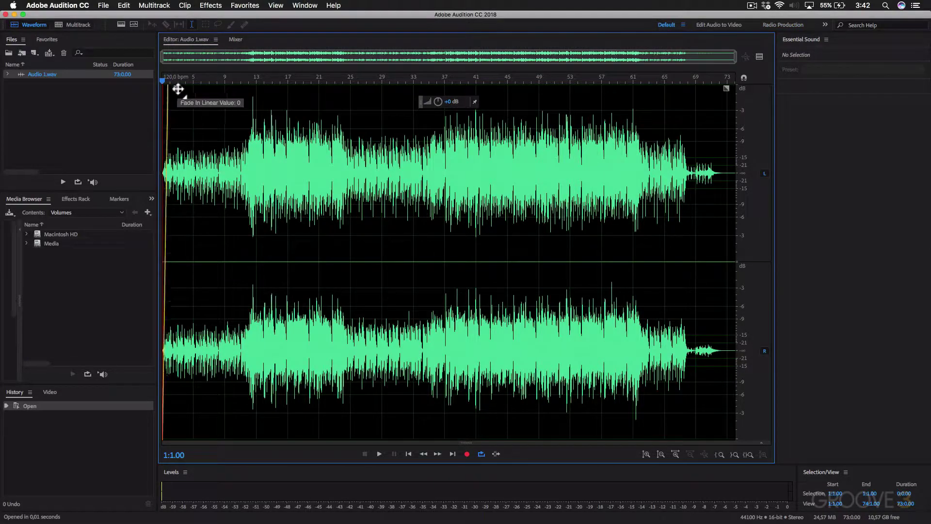
mouse_move(178, 89)
left_mouse_down()
mouse_move(487, 103)
mouse_move(516, 97)
mouse_move(512, 87)
left_mouse_up()
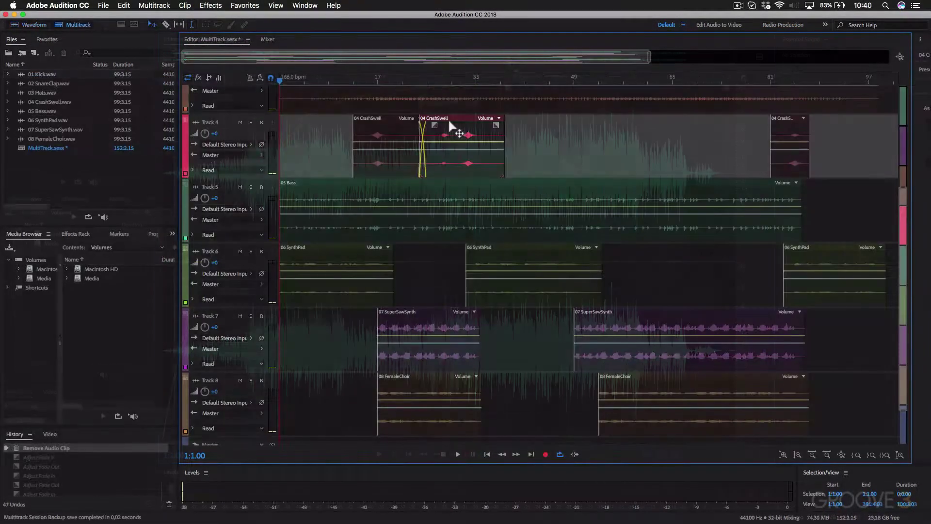
left_click_drag(448, 124, 433, 125)
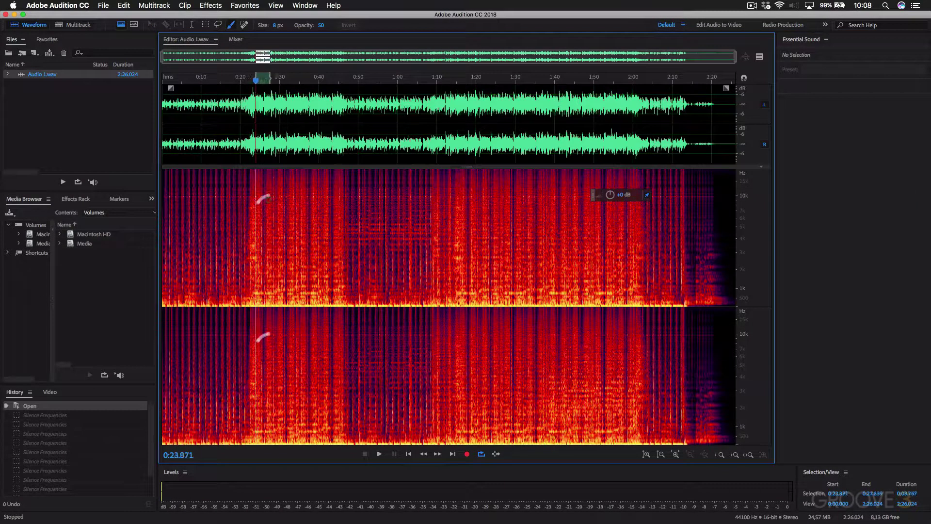
Paint a zigzag frequency selection across the spectrogram in two rightward strokes.
left_click_drag(267, 196, 353, 251)
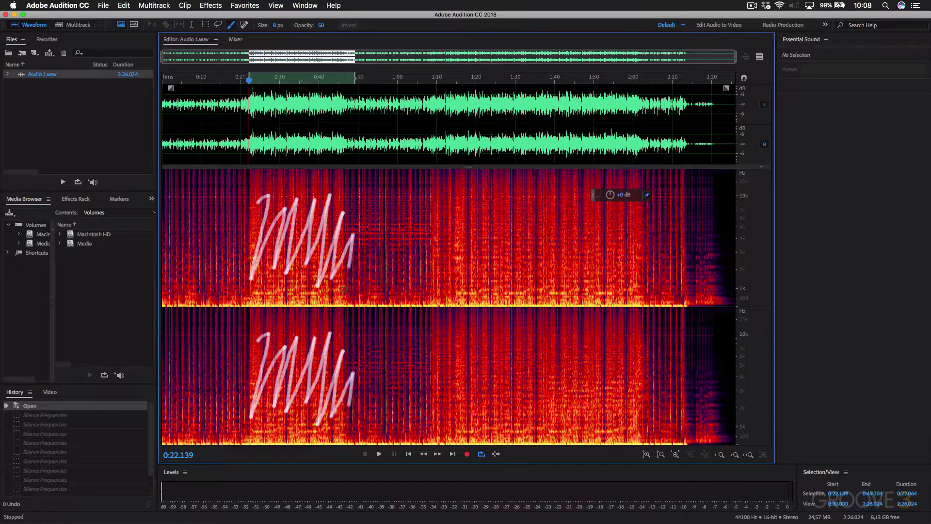
mouse_move(344, 289)
left_mouse_down()
mouse_move(395, 204)
mouse_move(478, 245)
left_mouse_up()
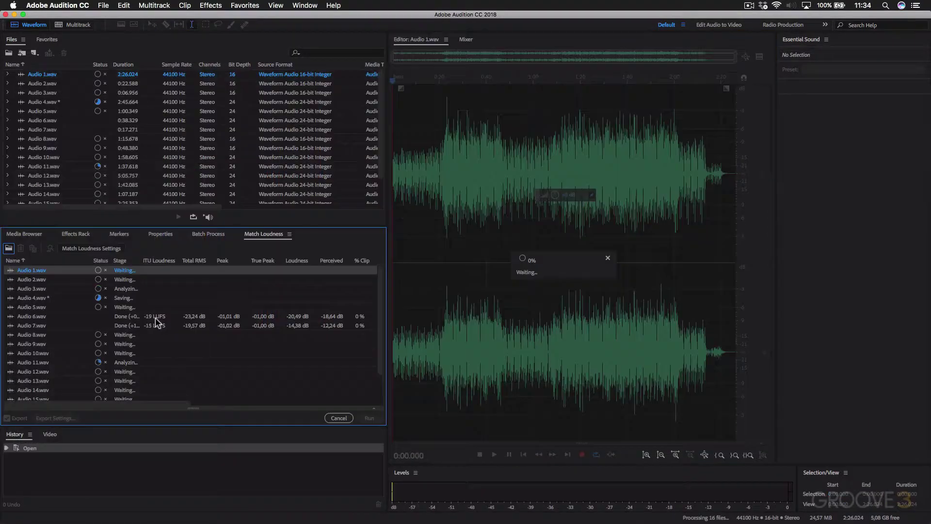